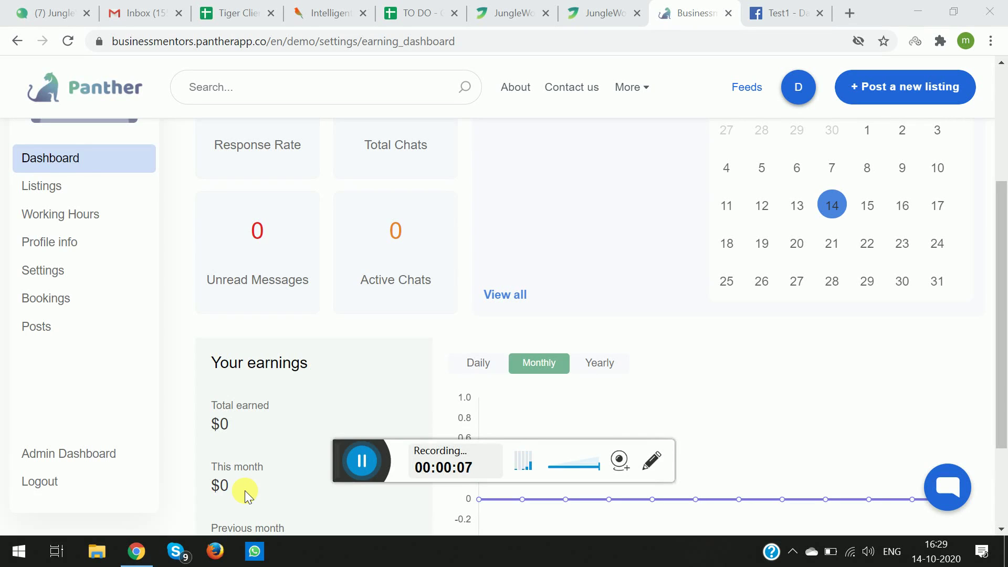
Go to the empty Posts section and start a new post
scroll(132, 453, down, 1)
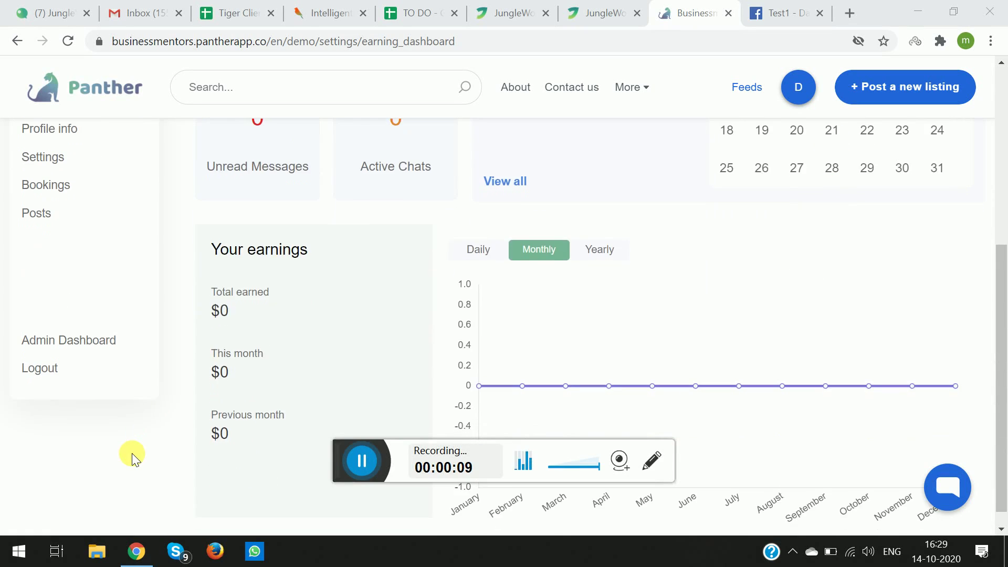
scroll(132, 453, up, 1)
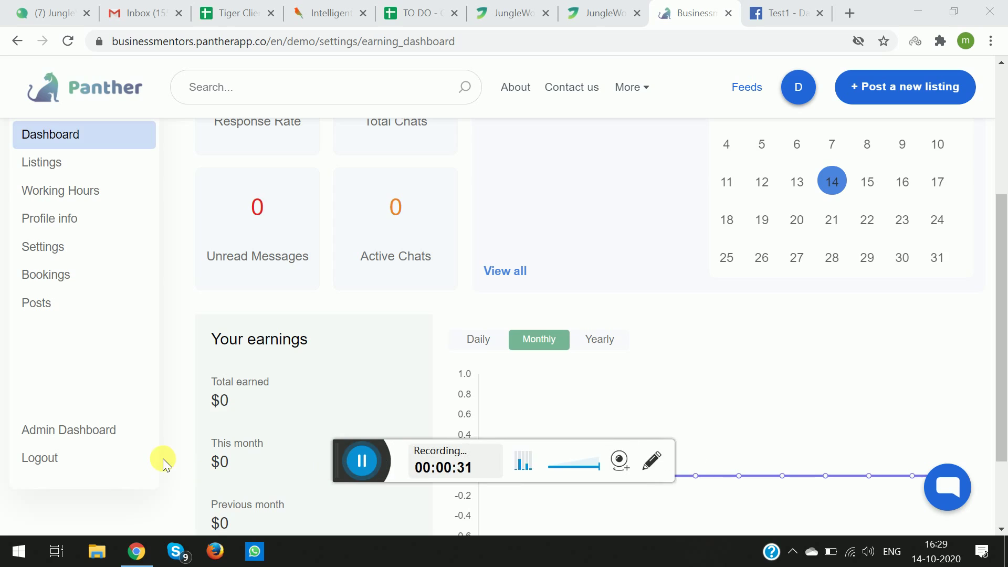
scroll(134, 420, up, 1)
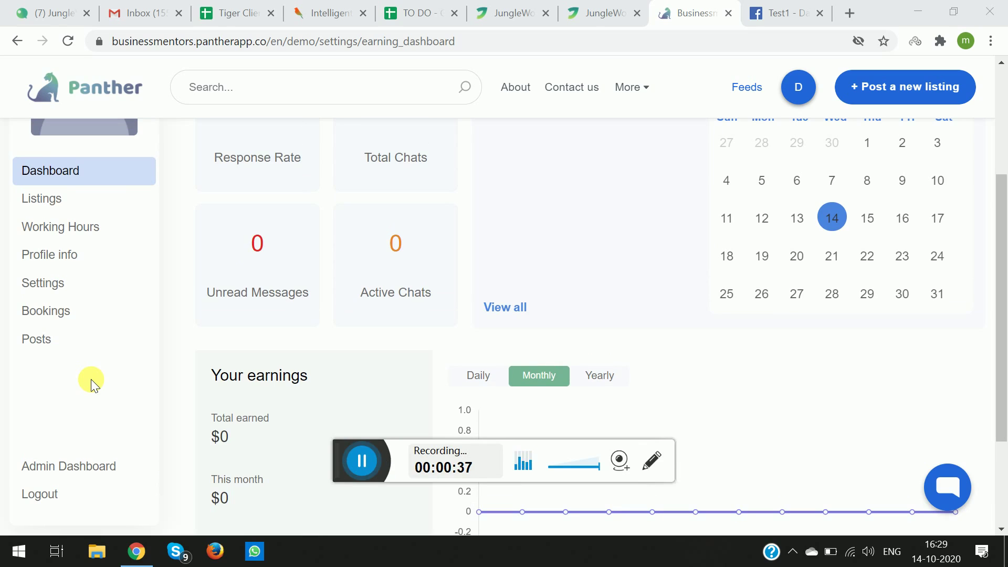
scroll(91, 379, up, 1)
scroll(90, 379, up, 1)
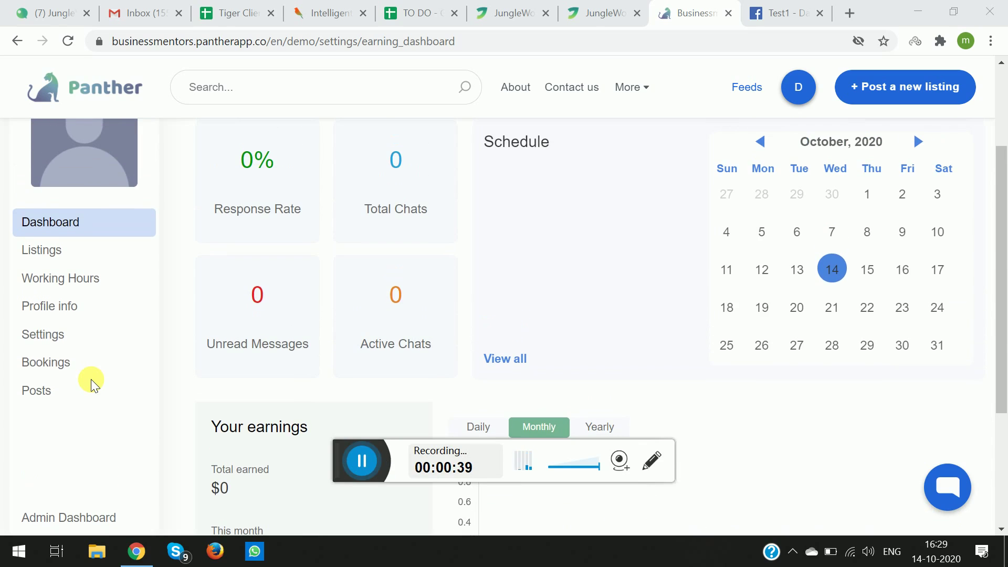
click(51, 395)
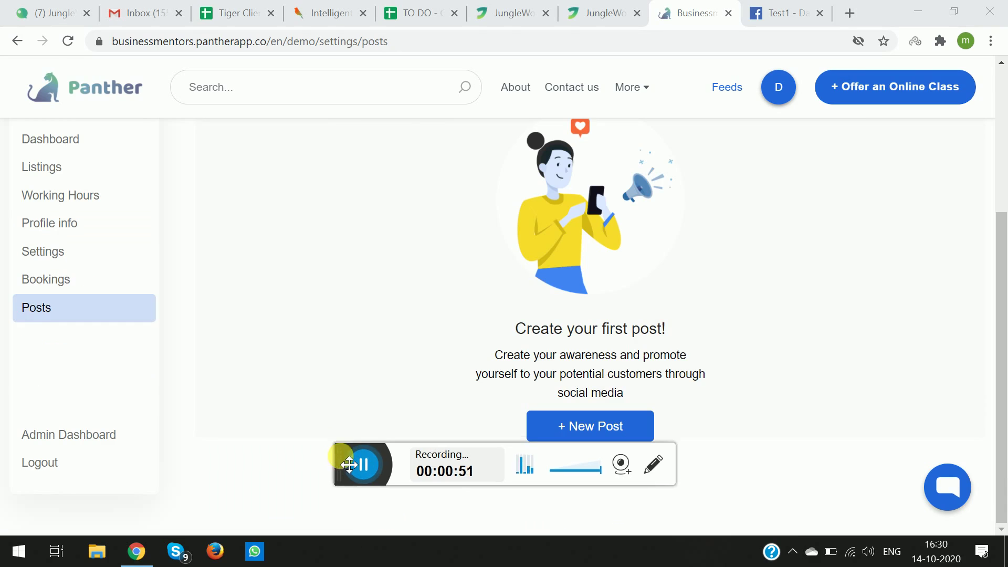
scroll(316, 414, up, 1)
scroll(316, 414, down, 1)
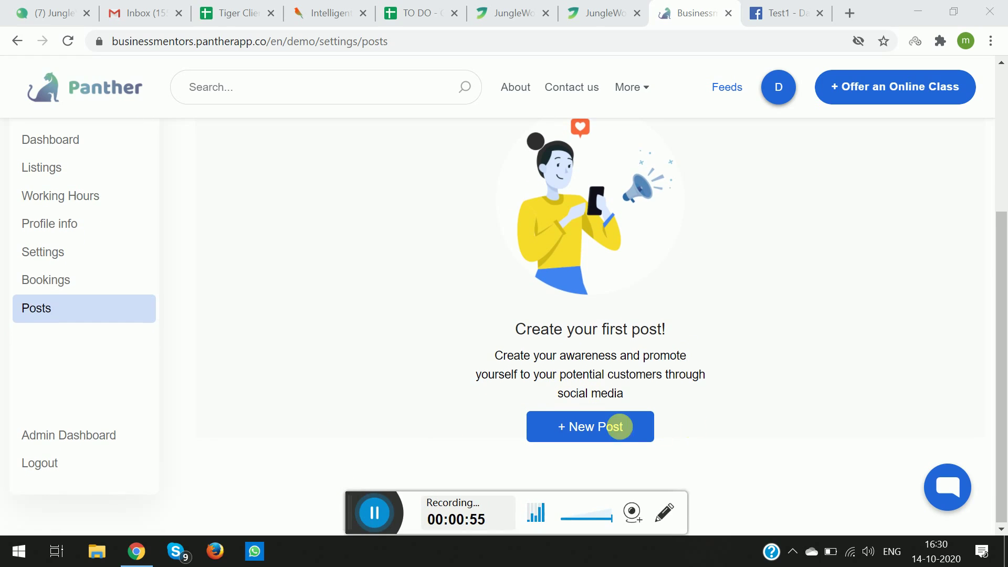
click(610, 427)
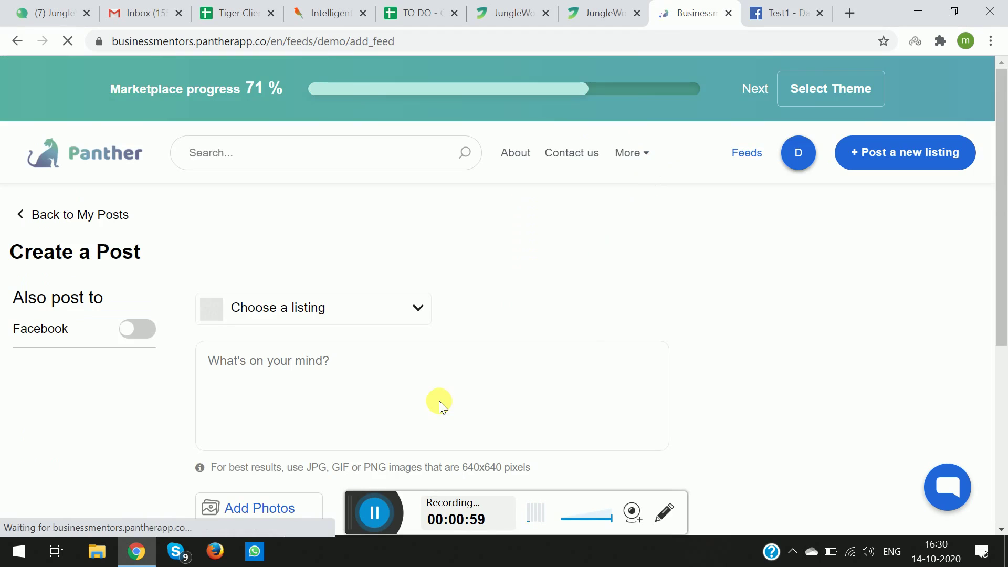
Choose the account's only listing in the Choose a listing dropdown
scroll(439, 401, down, 2)
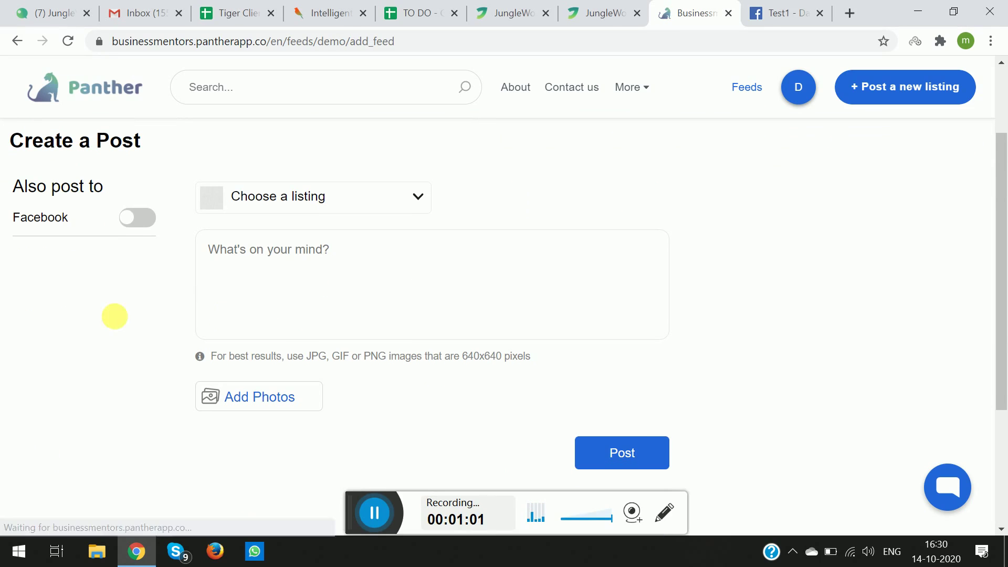
click(329, 207)
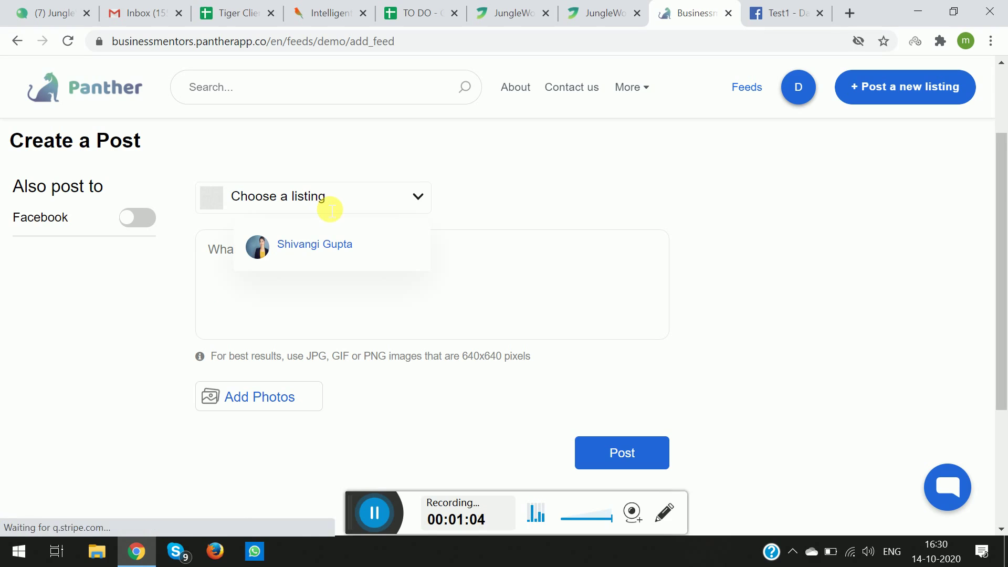
click(329, 245)
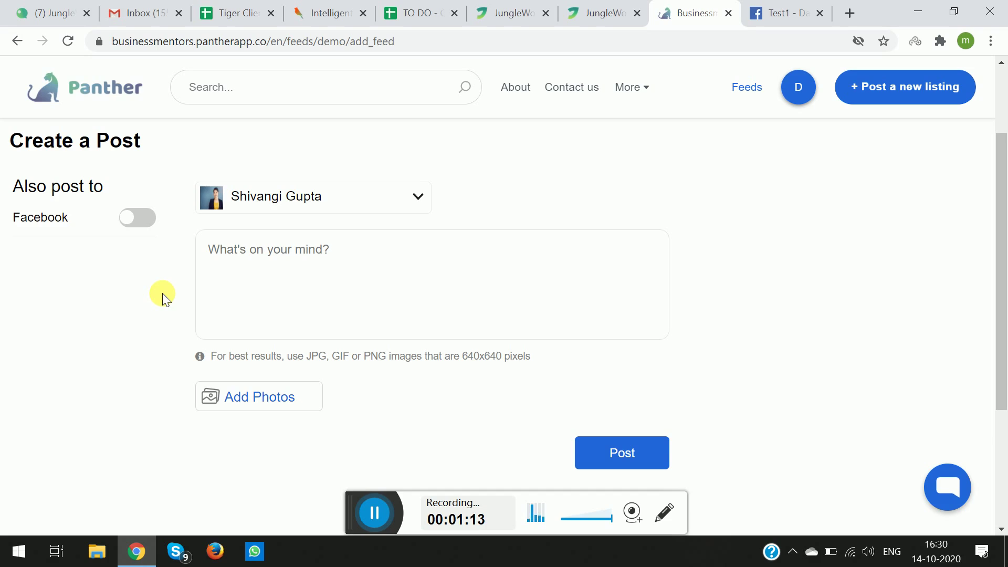
scroll(162, 293, up, 1)
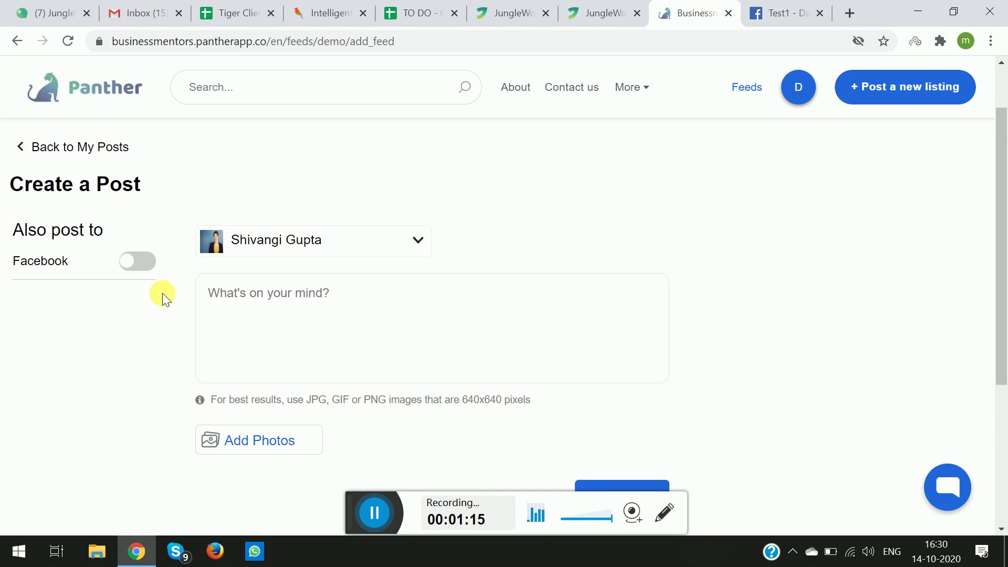
Enable Facebook sharing and link Test1 to the Lmtsom Events page with read and manage permissions
click(139, 262)
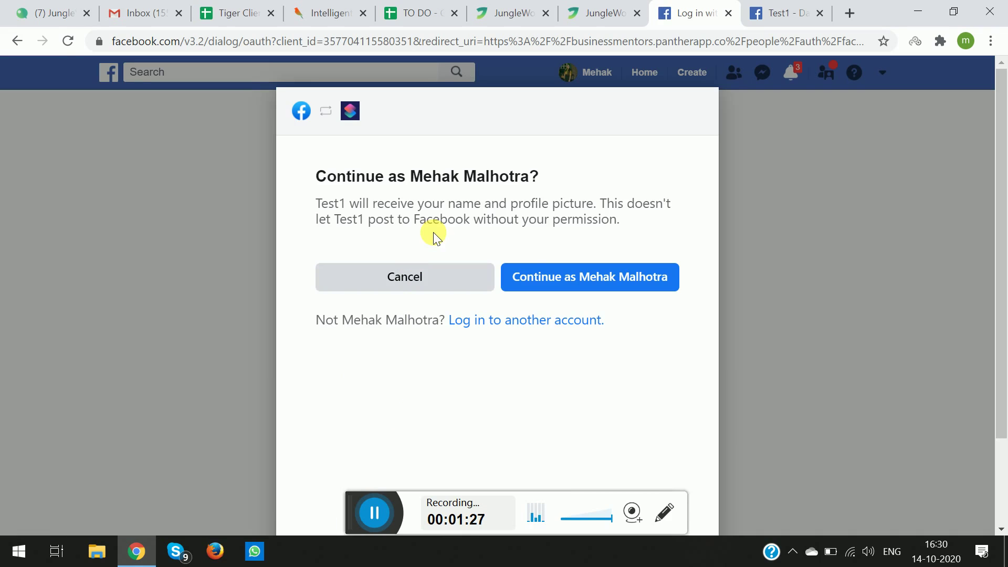
click(552, 279)
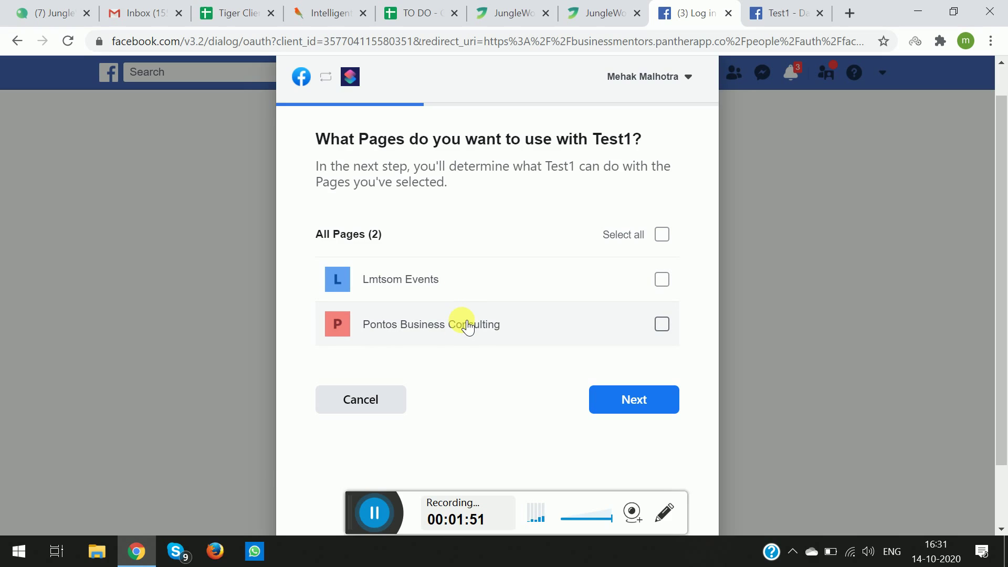
click(448, 293)
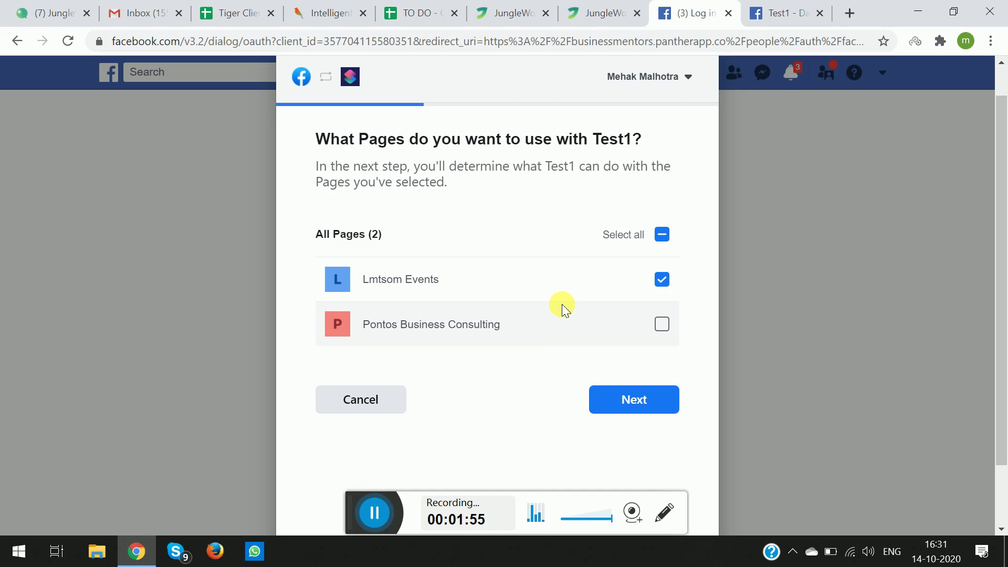
click(631, 402)
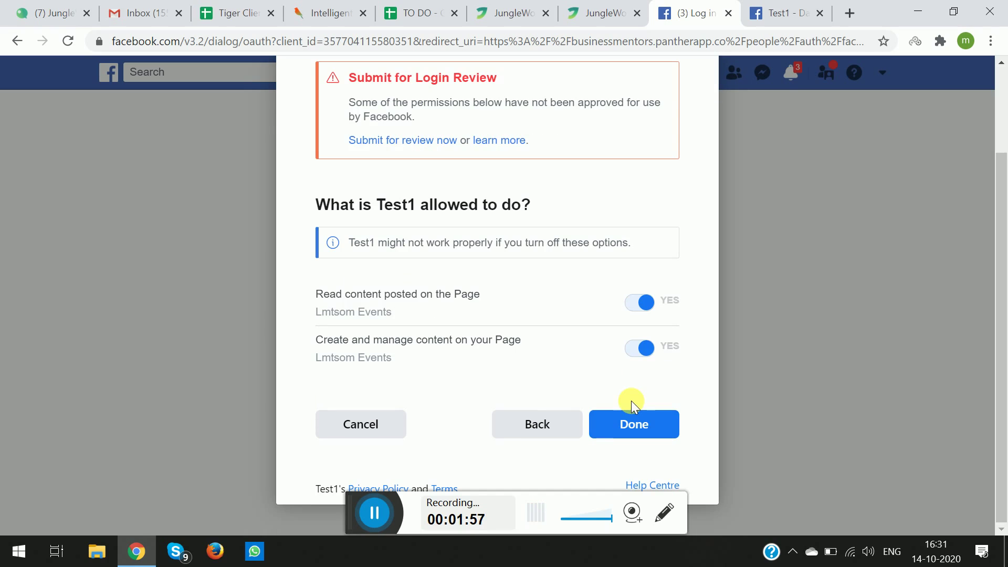
click(649, 426)
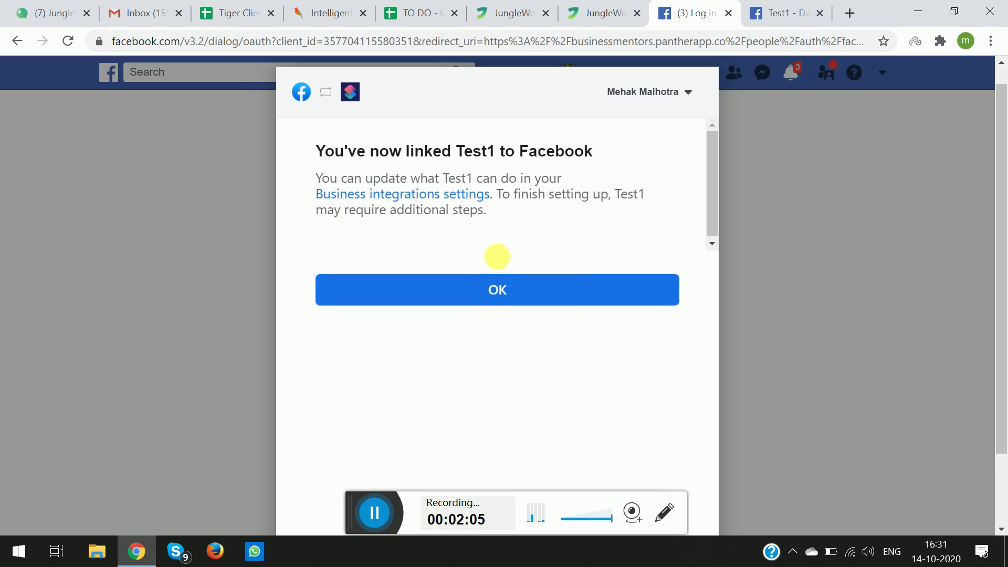
click(499, 288)
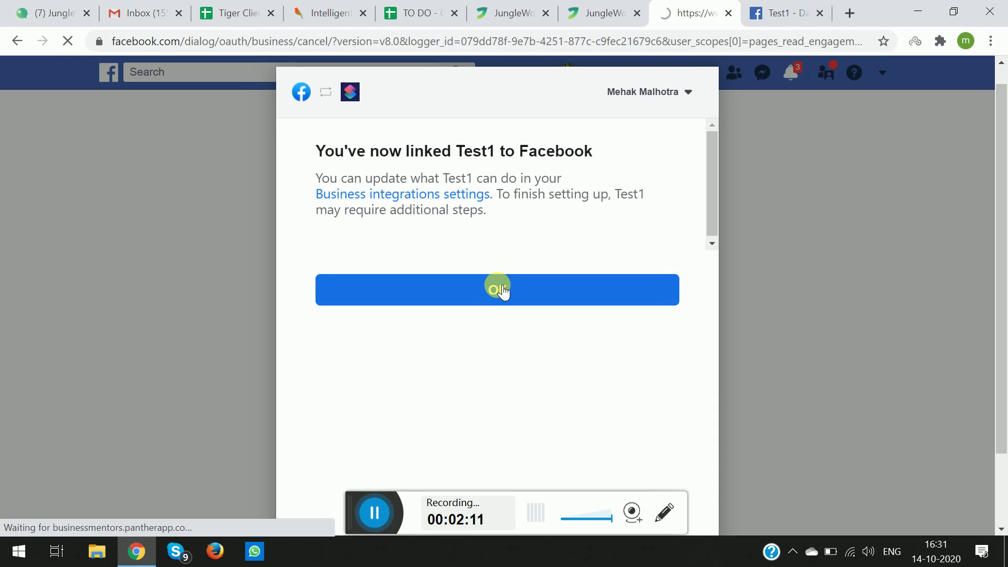
Turn Facebook cross-posting on and reselect the account's only listing
click(374, 512)
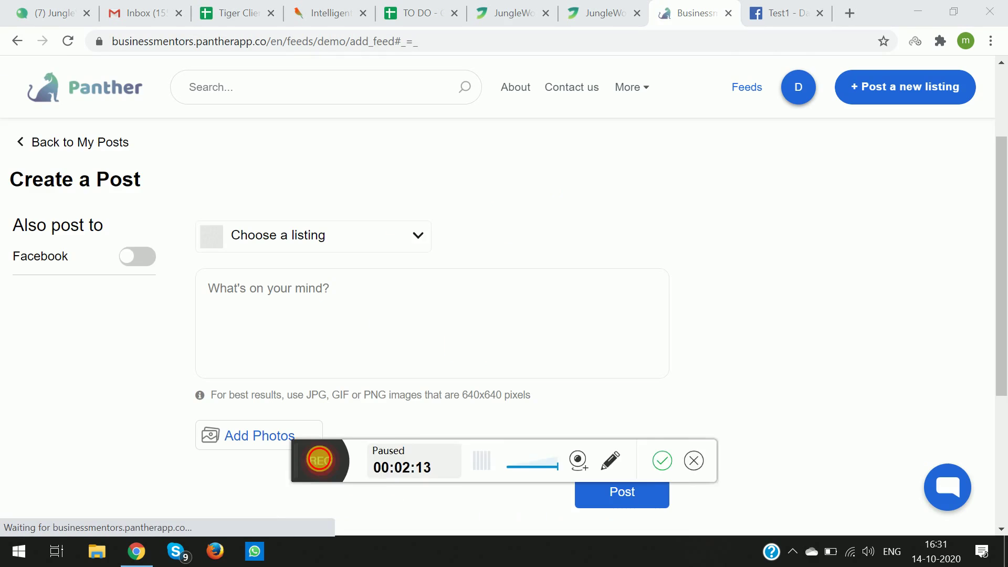
click(320, 462)
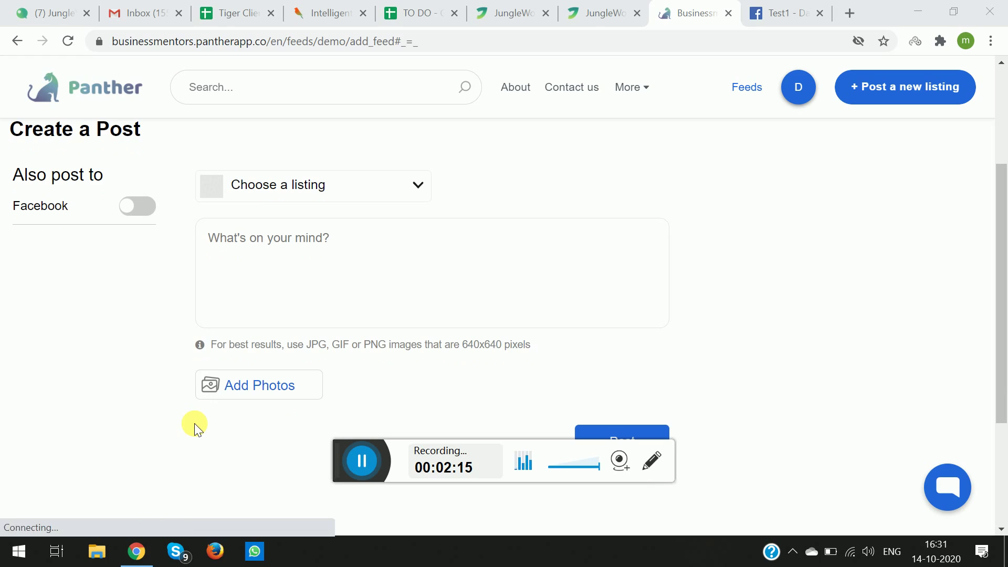
click(146, 208)
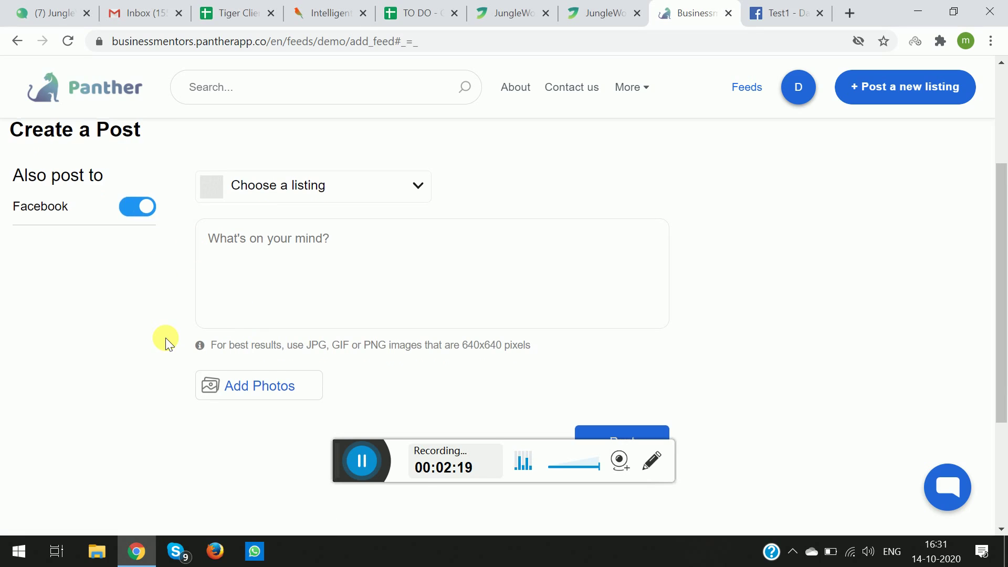
scroll(259, 266, up, 1)
click(262, 245)
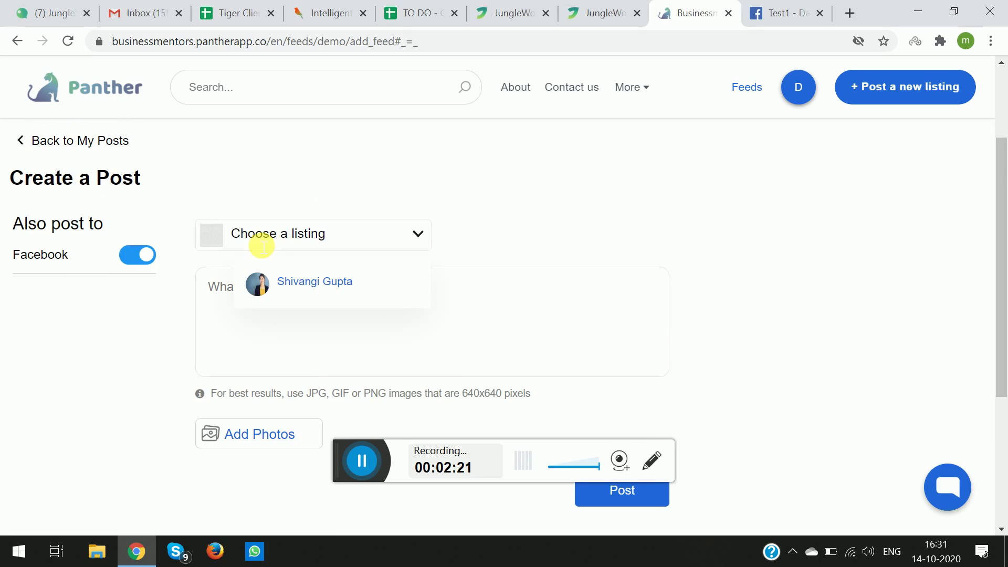
click(275, 279)
Write the post message 'Test listing'
click(284, 302)
text(To)
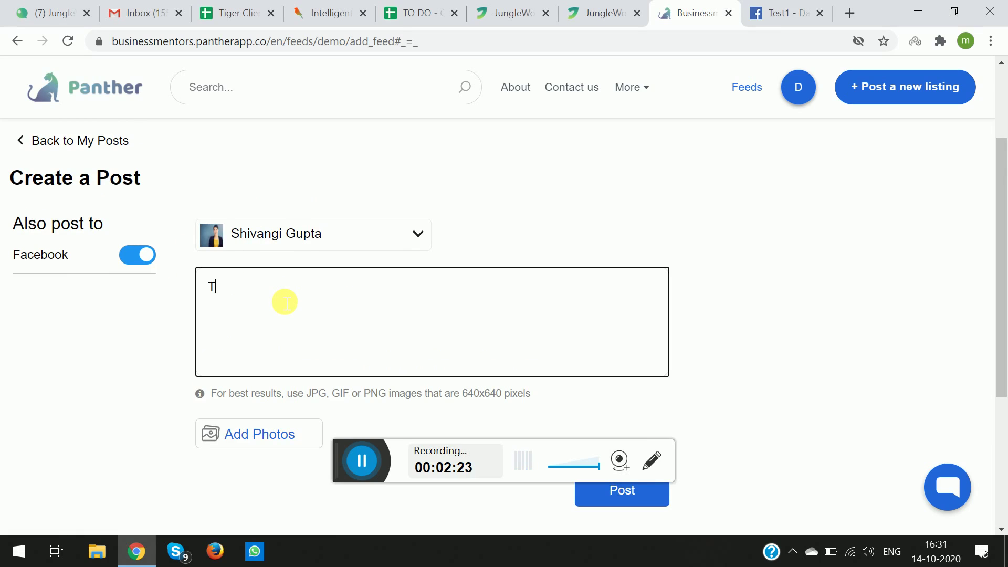
key(BackSpace)
text(est listing)
scroll(284, 304, down, 2)
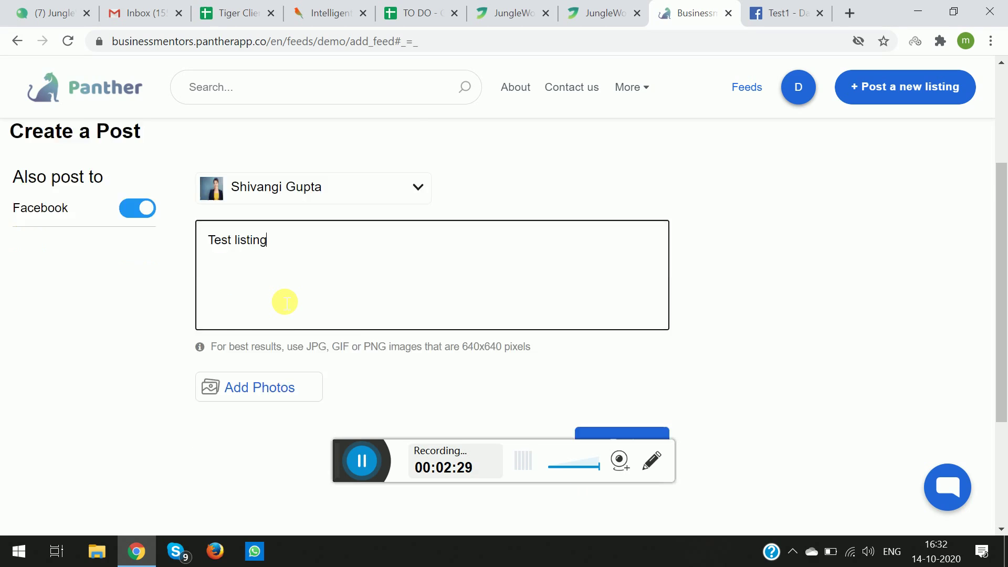
Upload the 'workspace' image as the post's photo
click(290, 326)
scroll(273, 326, down, 1)
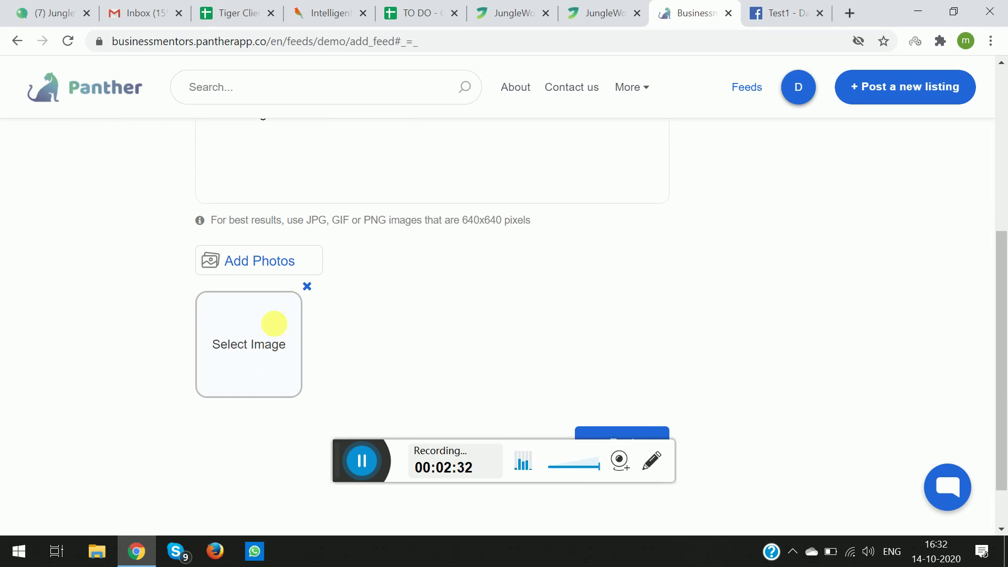
click(279, 330)
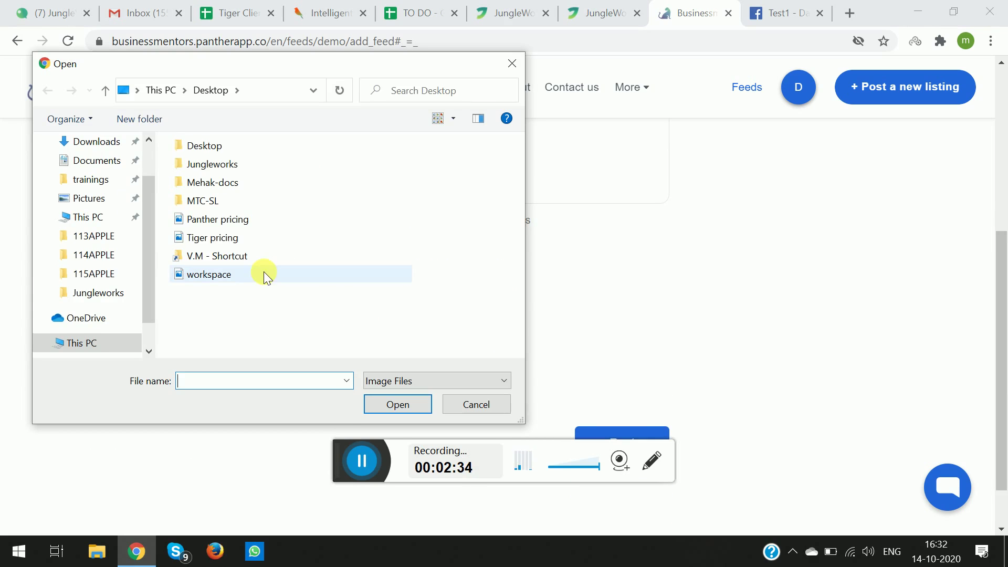
click(233, 275)
click(403, 413)
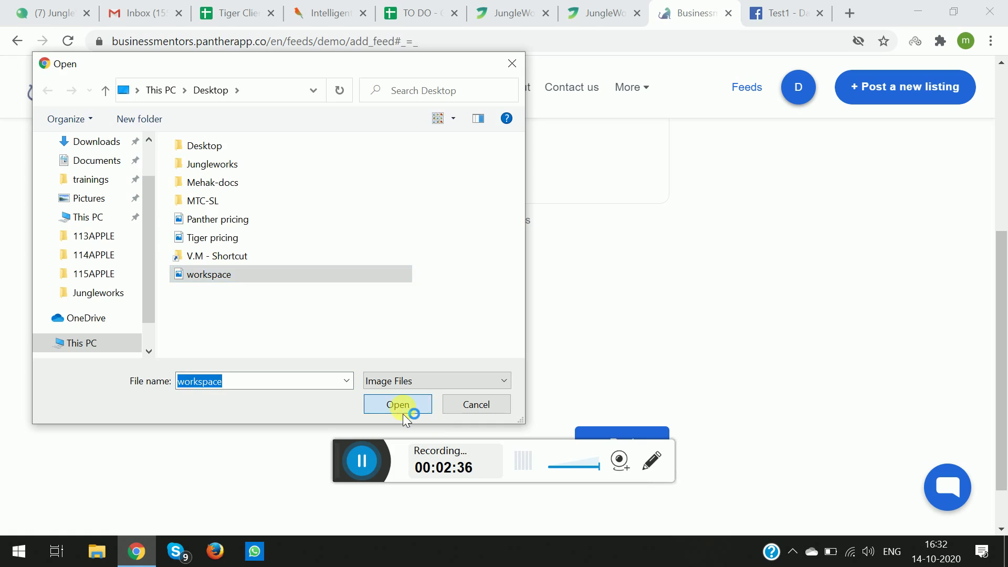
drag(342, 448, 363, 522)
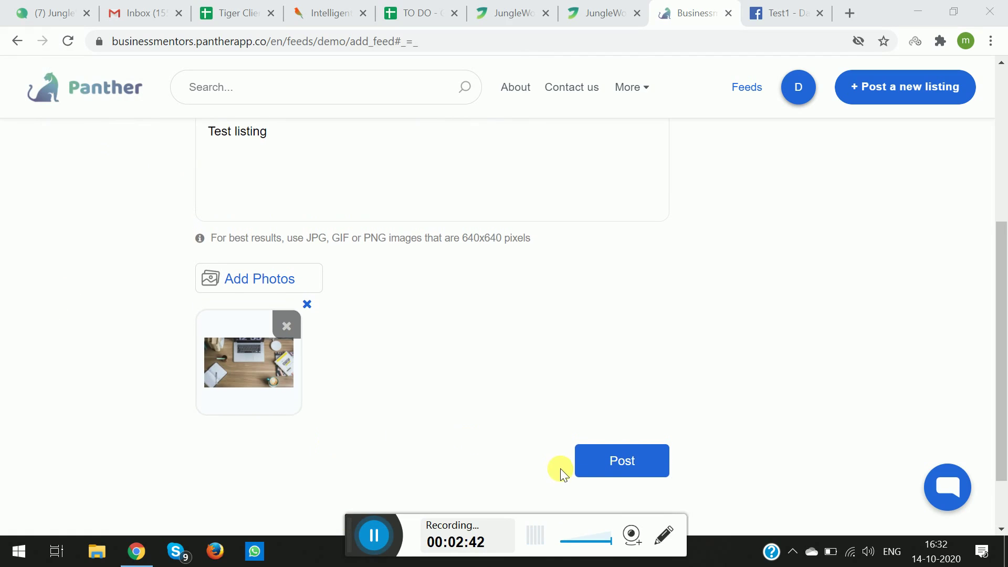
Publish the post and check that Test listing appears with its workspace photo
click(624, 467)
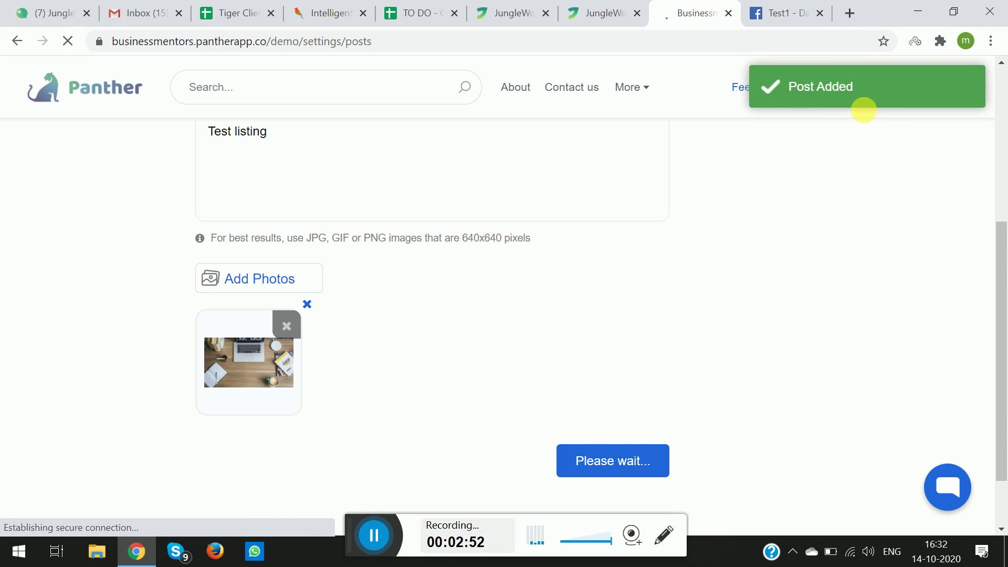
scroll(499, 371, down, 5)
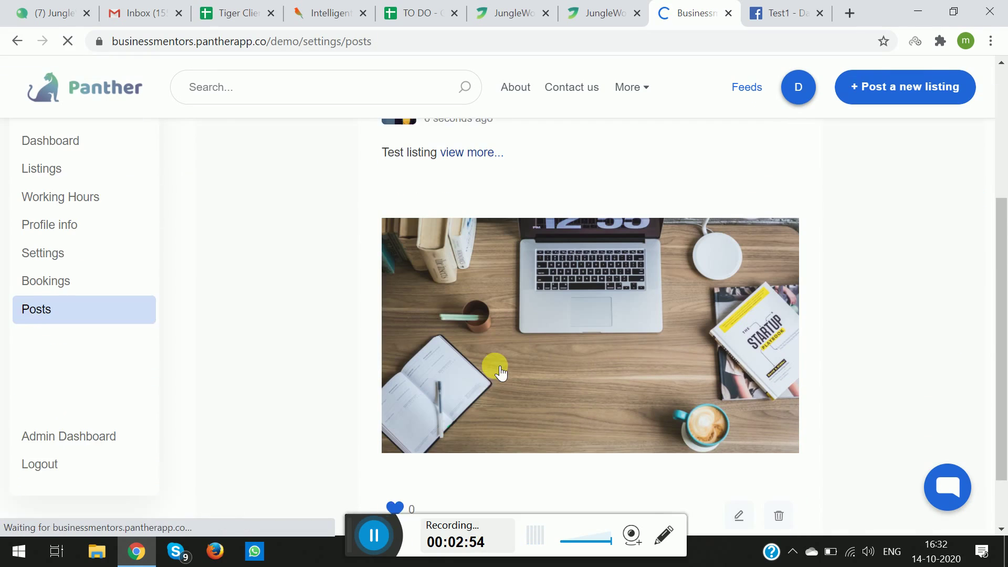
scroll(346, 395, down, 1)
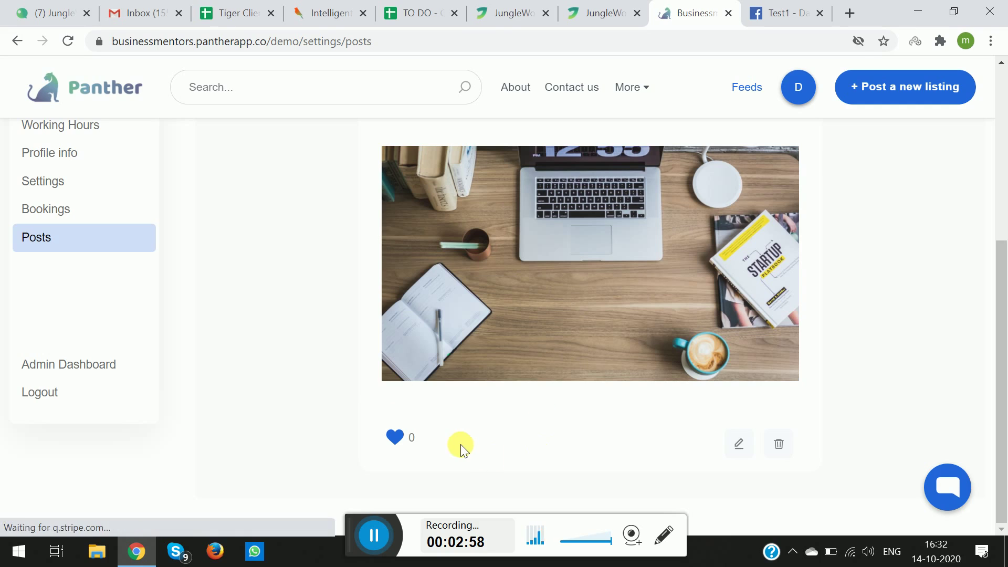
Open the Edit post page for the Test listing post using its pencil button
click(741, 446)
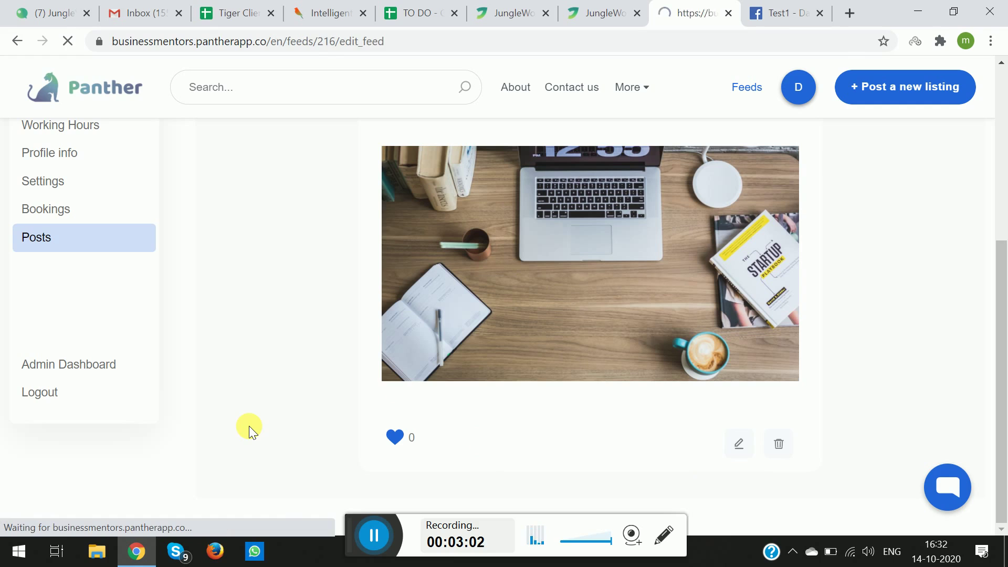
scroll(249, 427, down, 1)
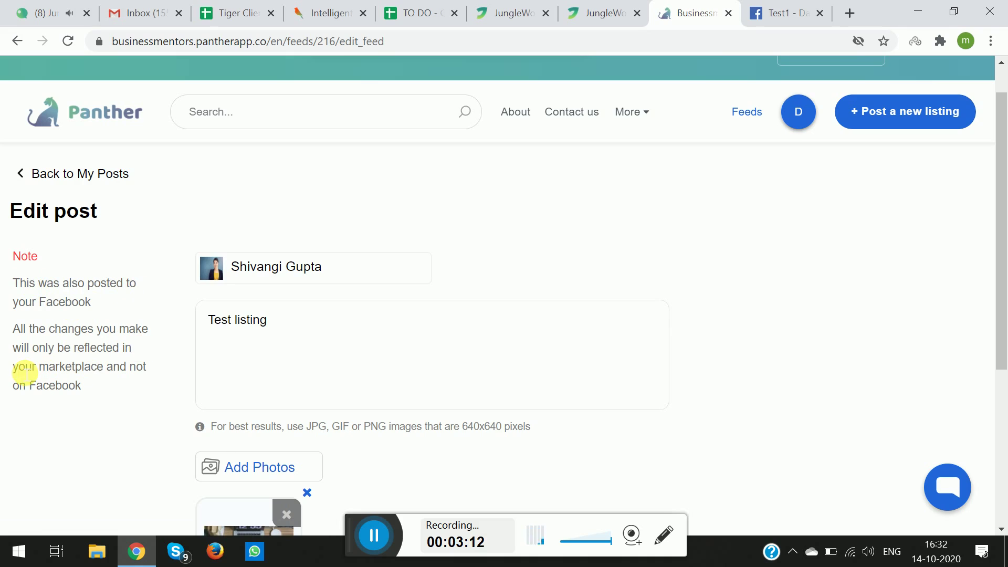
scroll(164, 420, down, 1)
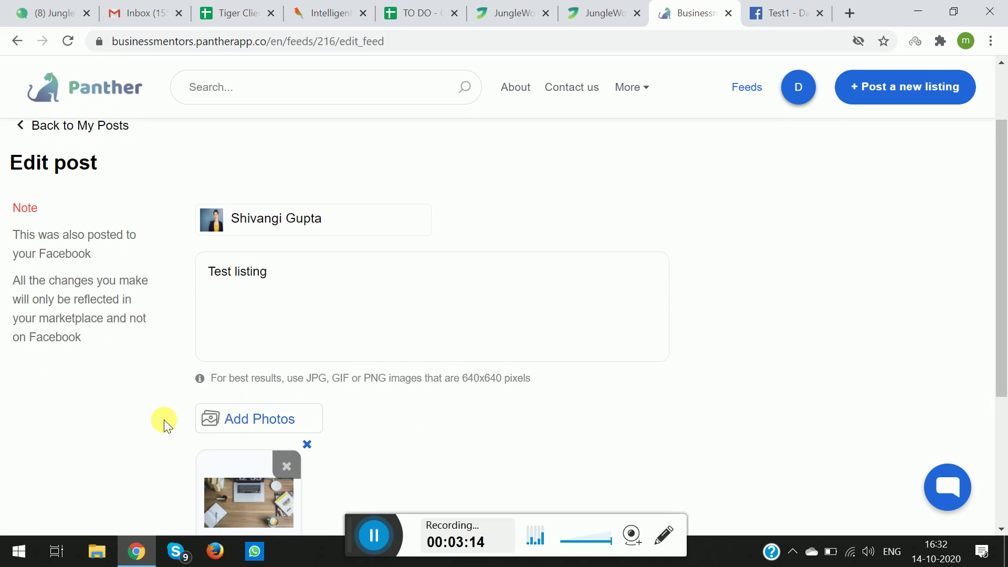
click(365, 535)
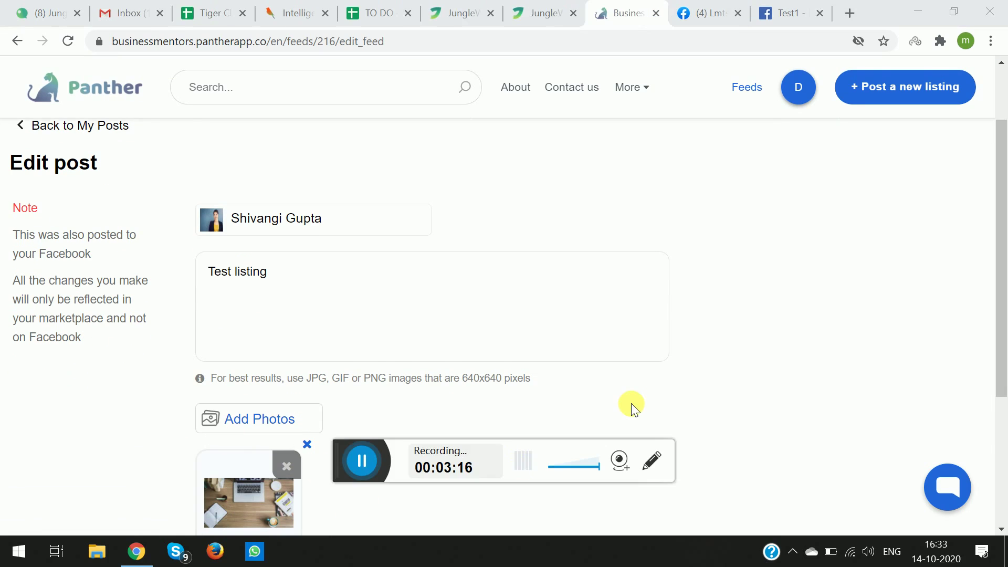
scroll(631, 403, down, 2)
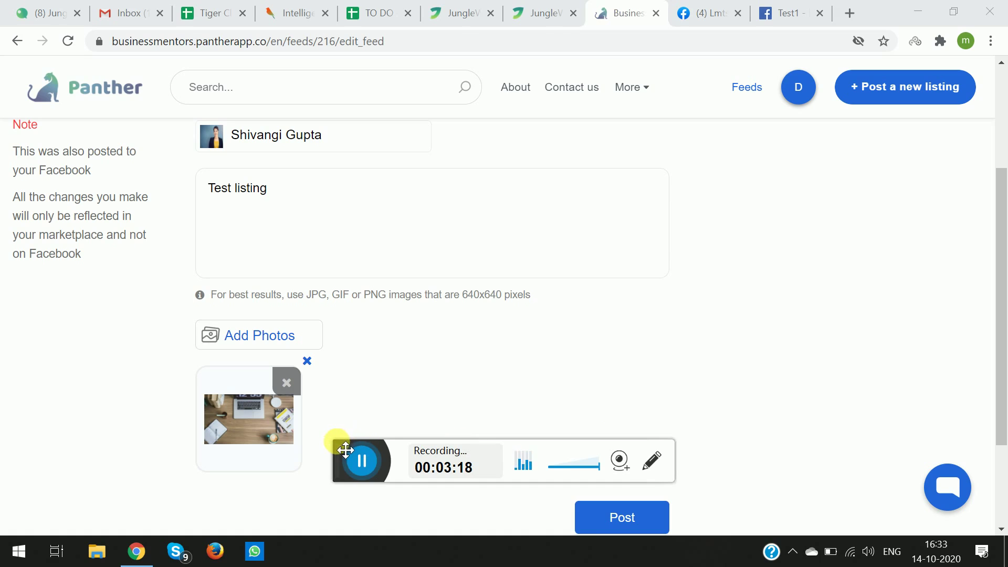
drag(346, 450, 352, 467)
drag(369, 519, 375, 543)
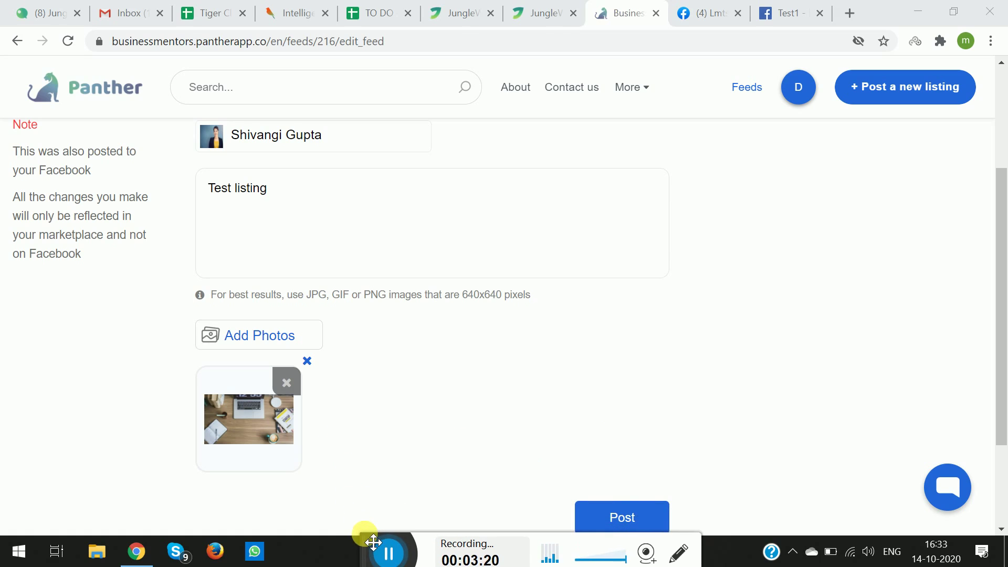
scroll(493, 389, up, 3)
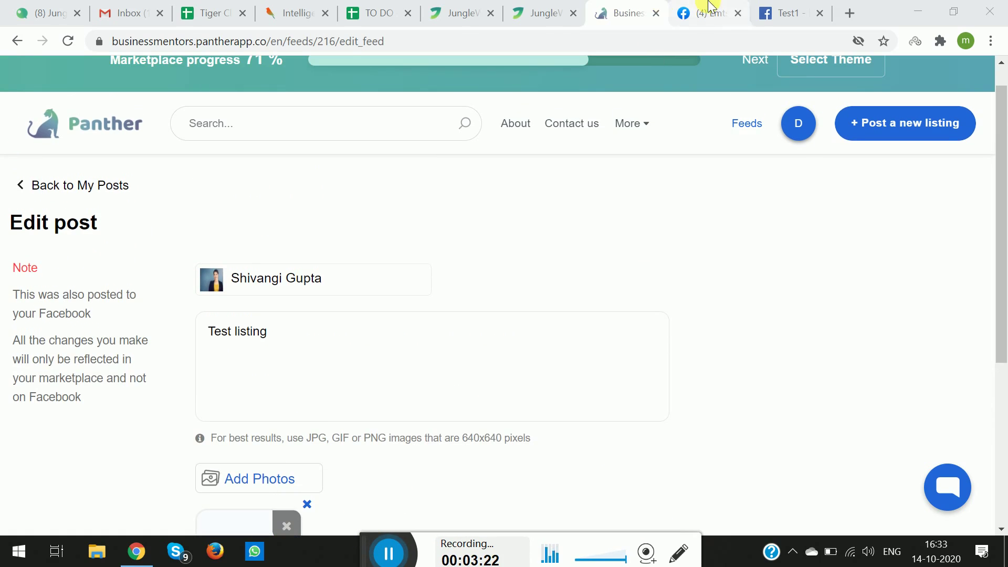
click(706, 12)
scroll(389, 202, up, 1)
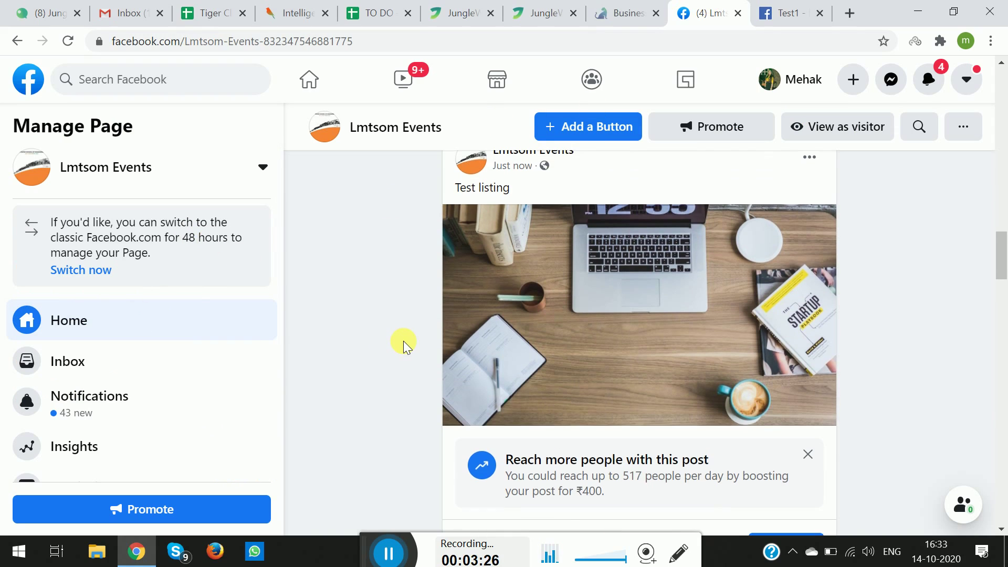
scroll(405, 344, up, 1)
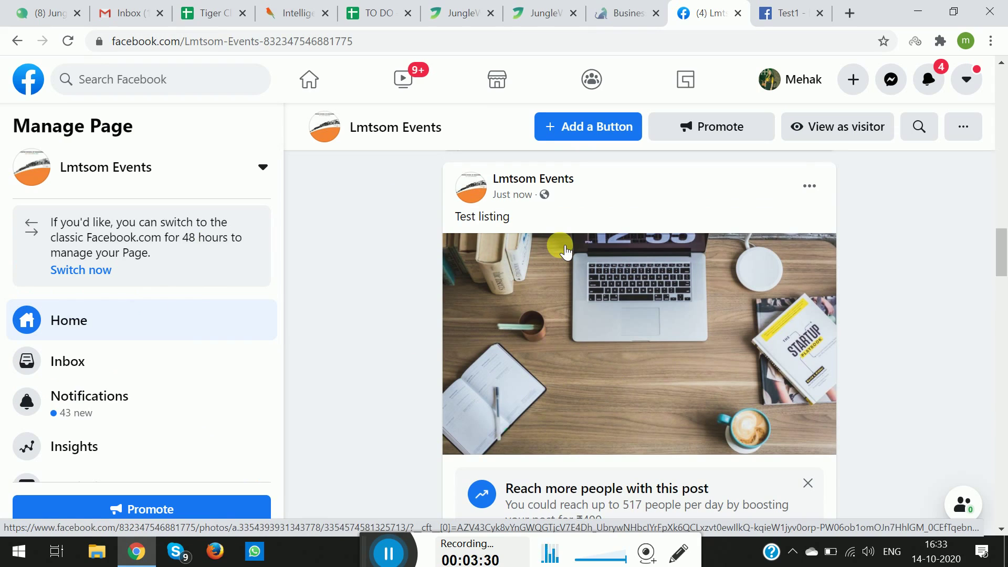
click(619, 12)
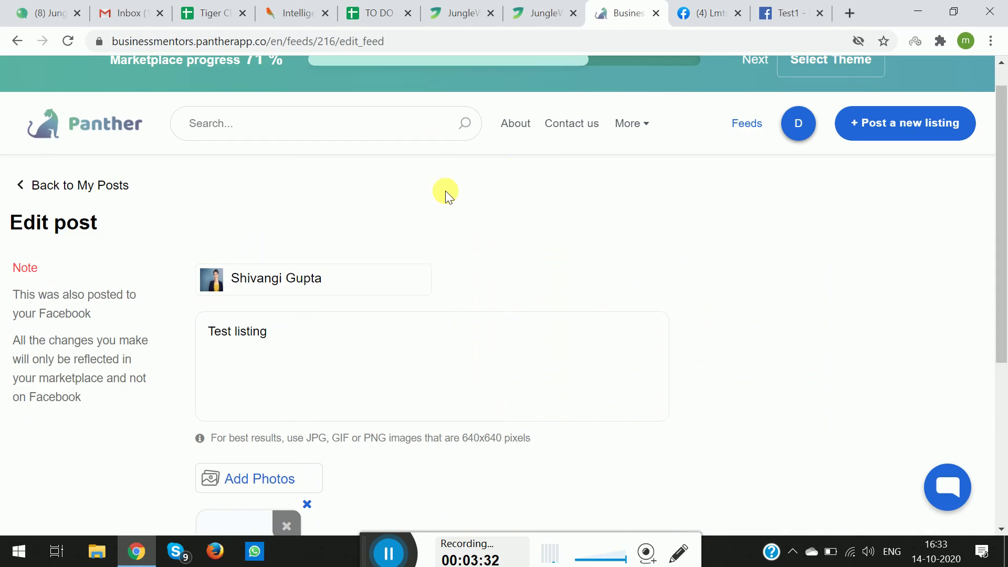
scroll(446, 190, down, 5)
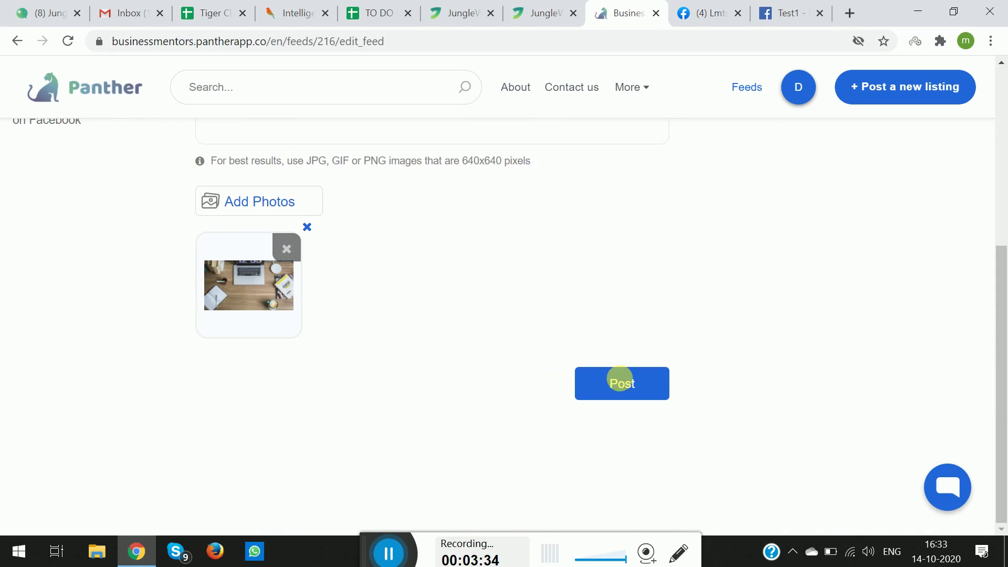